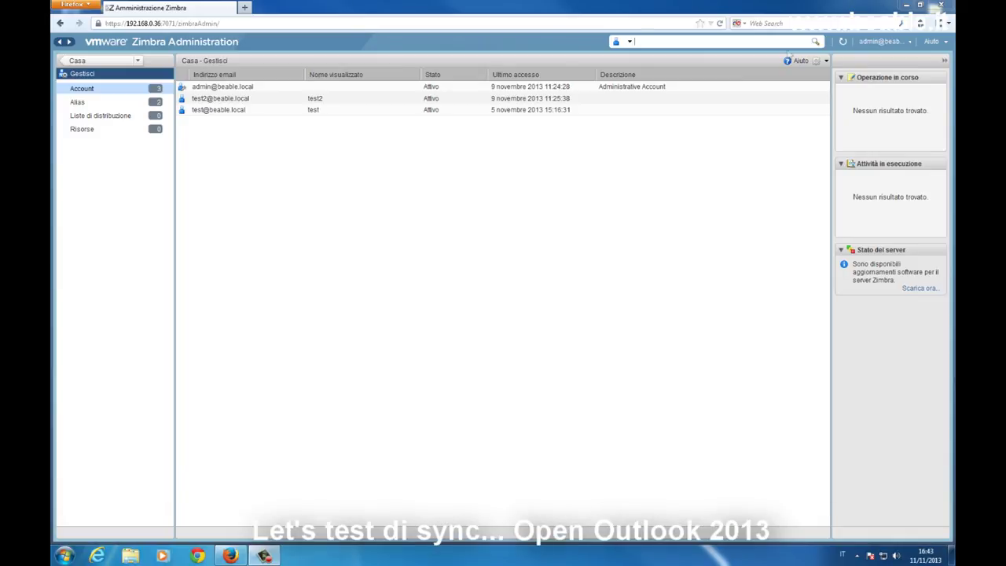
Launch Outlook 2013 from All Programs > Microsoft Office 2013 in the Start menu
left_click(64, 556)
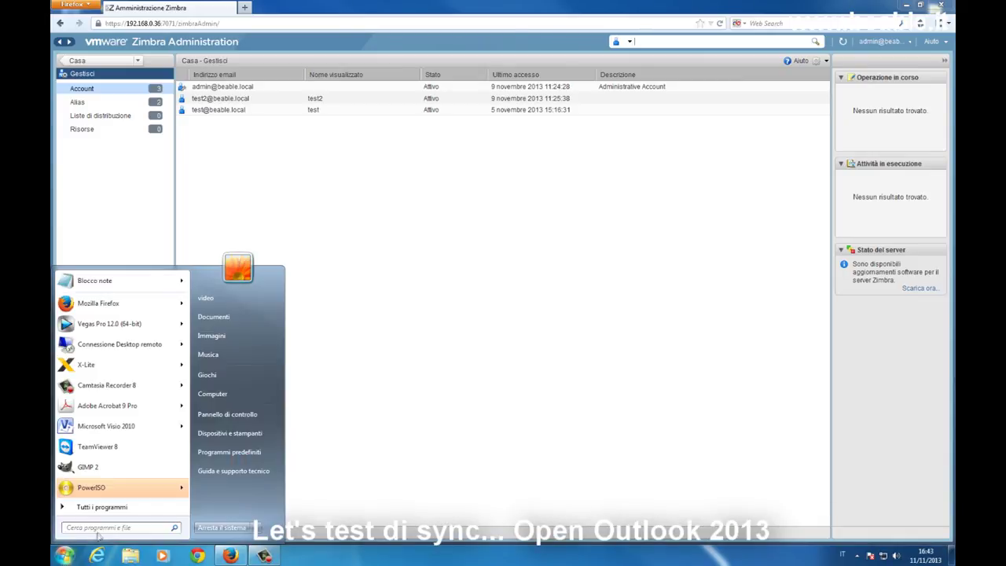
left_click(102, 506)
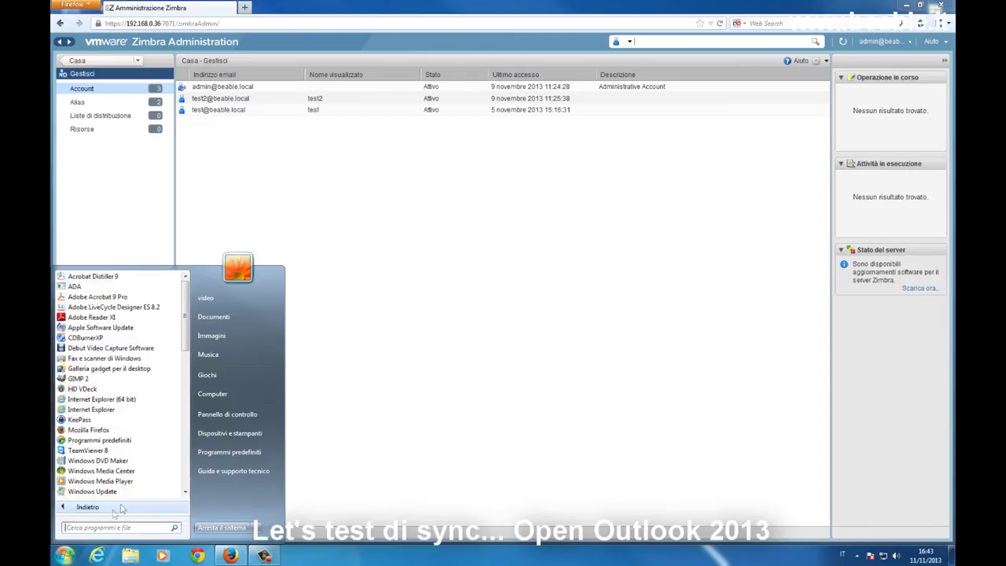
scroll(126, 440, "down", 10)
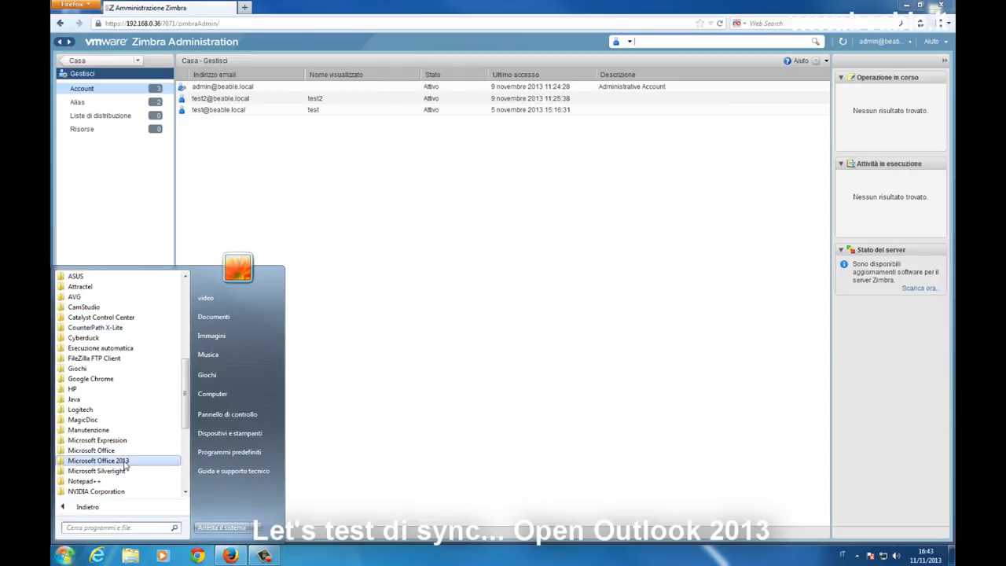
left_click(126, 462)
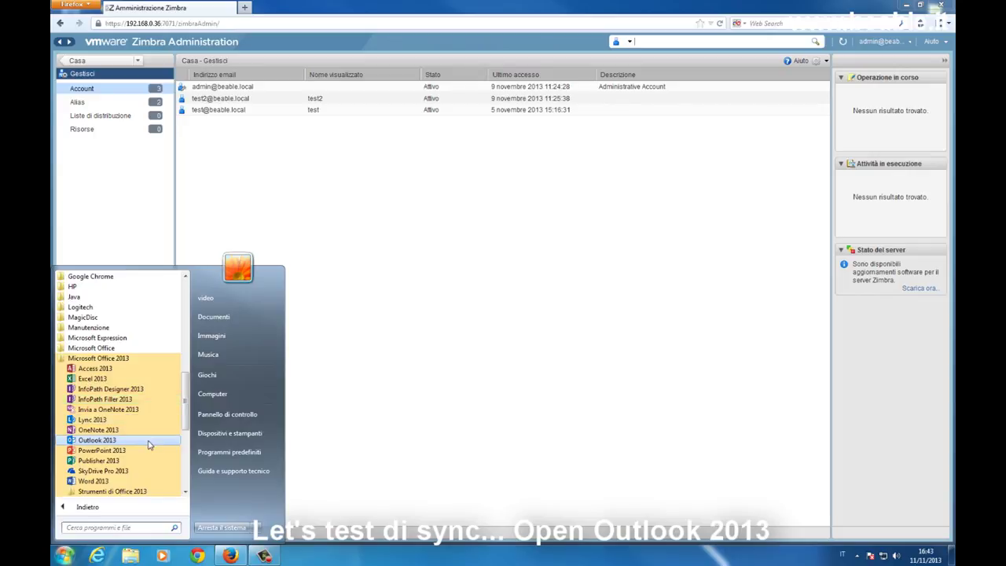
left_click(98, 440)
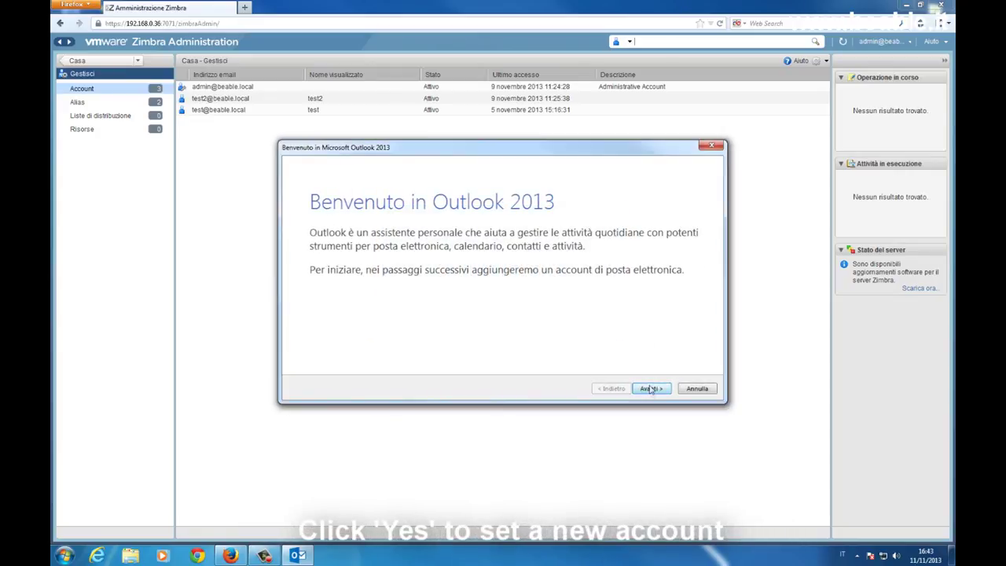
Add a mail account by manual setup as an Outlook.com or Exchange ActiveSync compatible service
left_click(650, 390)
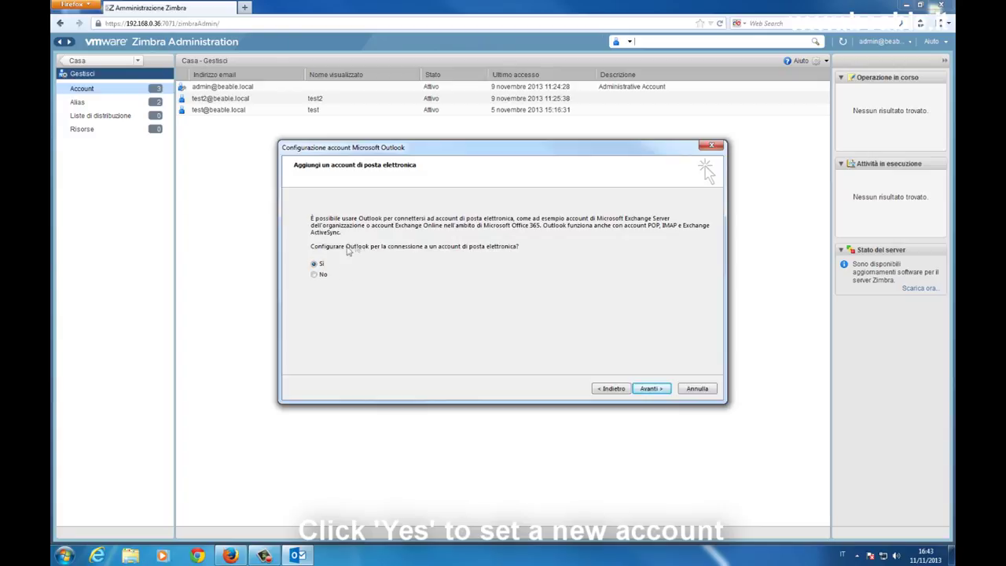
left_click(650, 389)
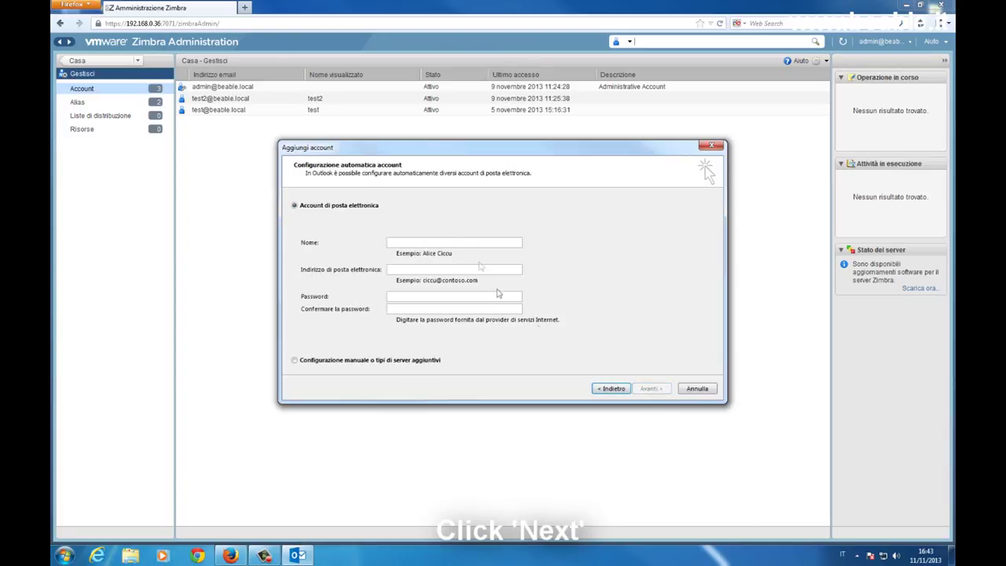
left_click(337, 360)
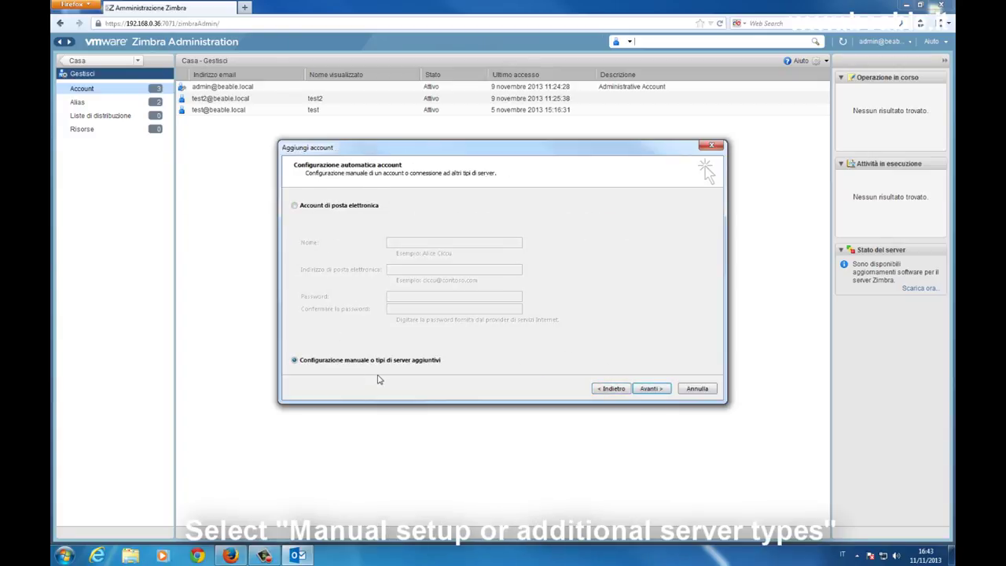
left_click(649, 389)
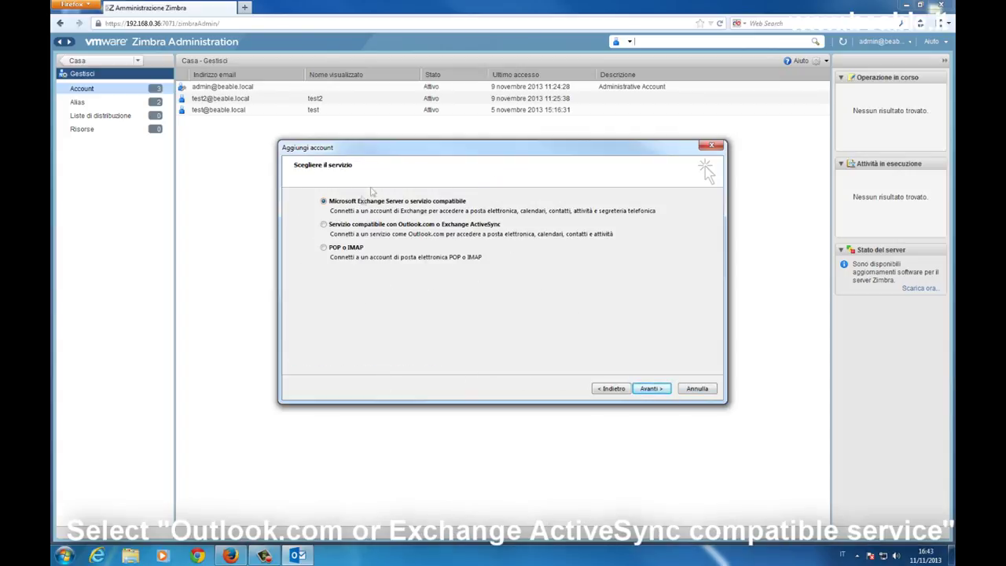
left_click(371, 227)
left_click(648, 388)
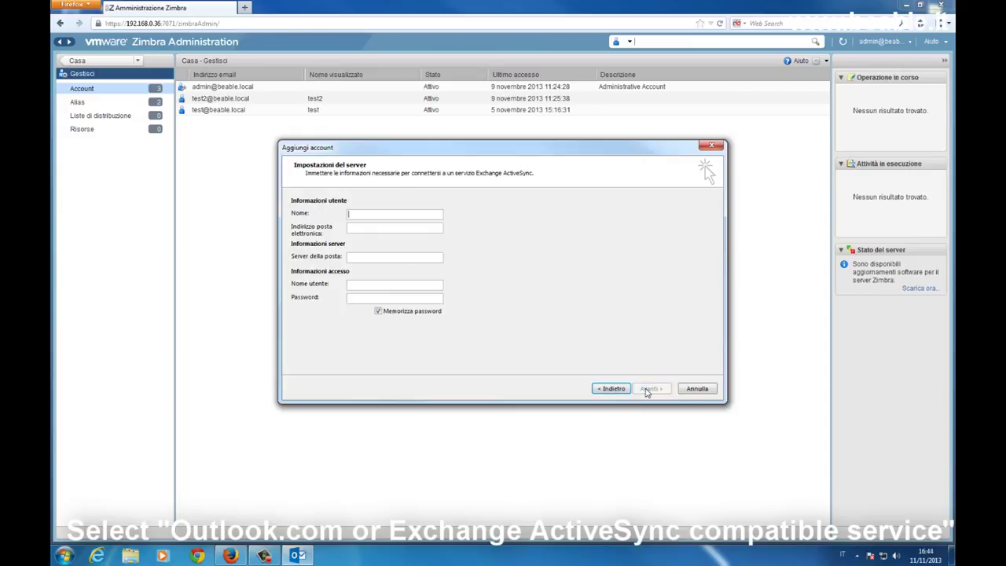
Enter name 'Test', the account's e-mail address, server 192.168.0.36 and password, then test the settings
left_click(399, 216)
type("Test")
left_click(358, 228)
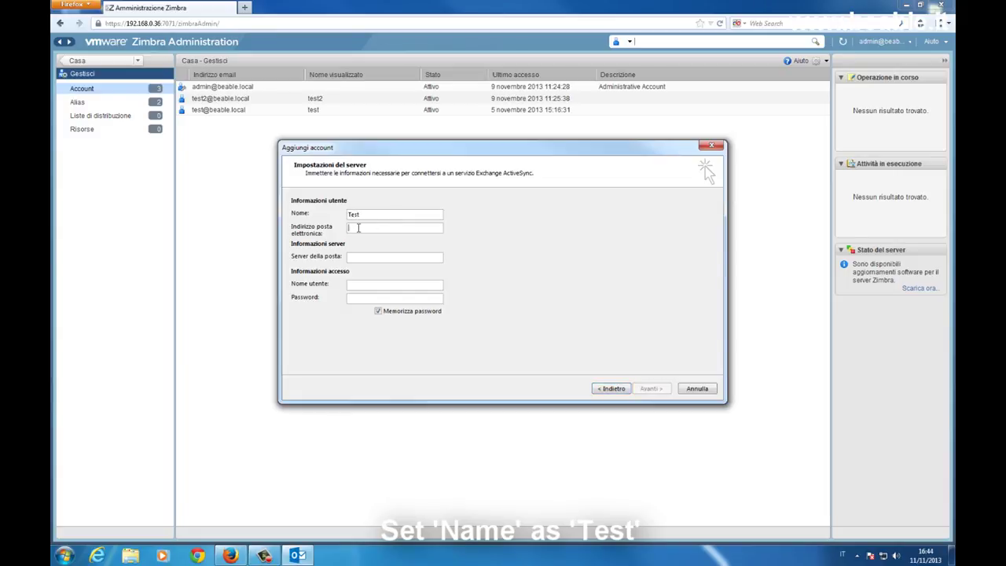
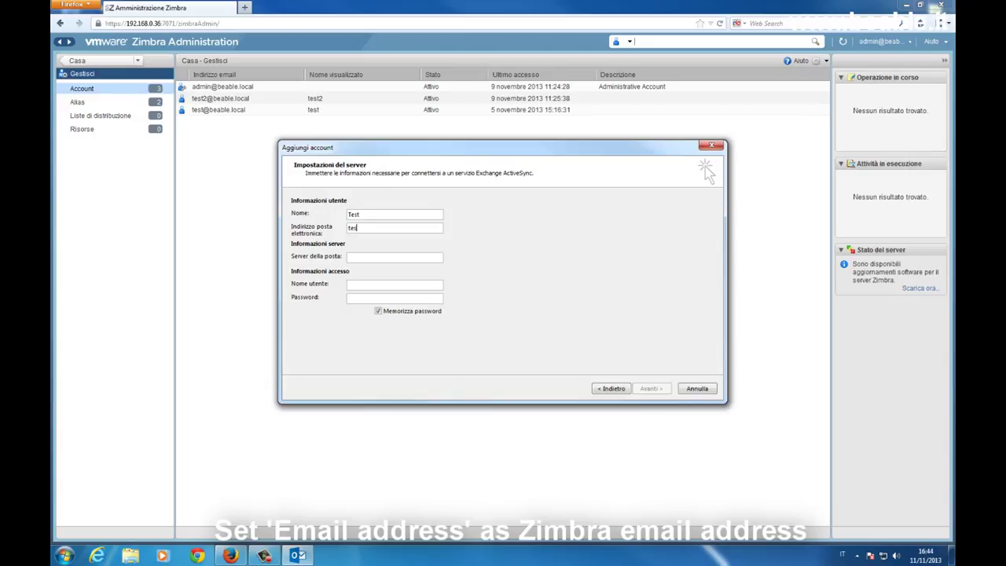
left_click(364, 258)
type("192.168.0.")
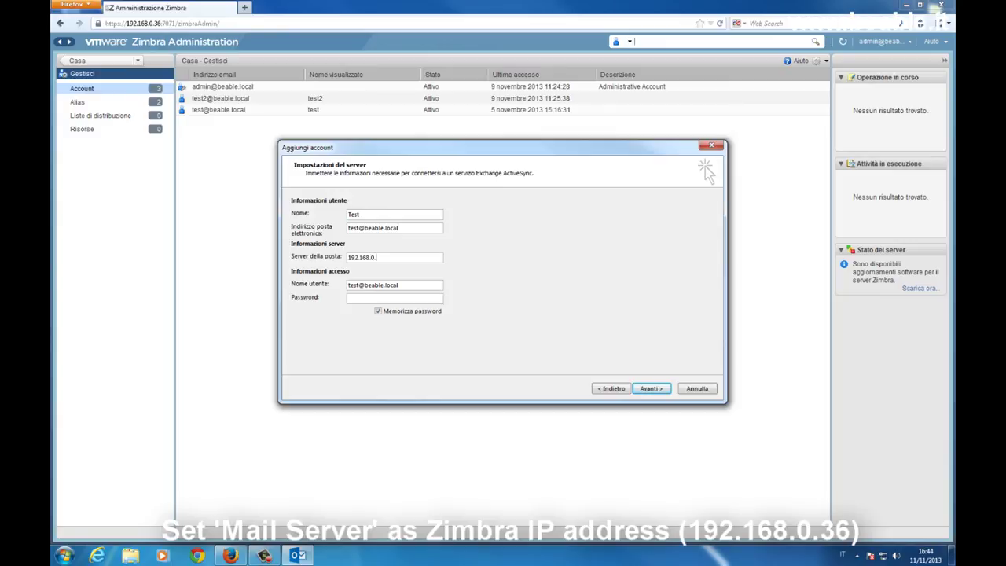
type("36")
left_click(358, 297)
type("******")
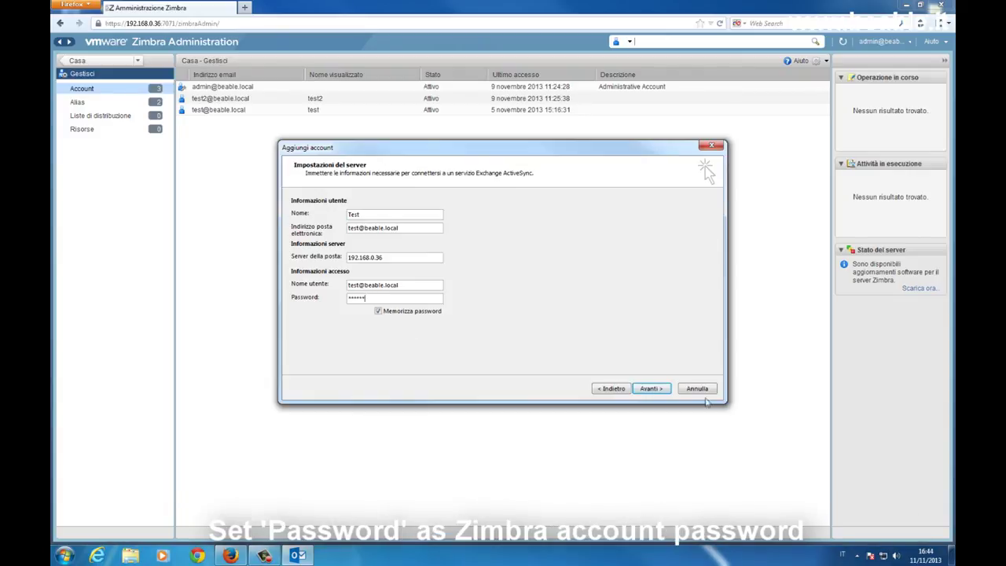
left_click(649, 388)
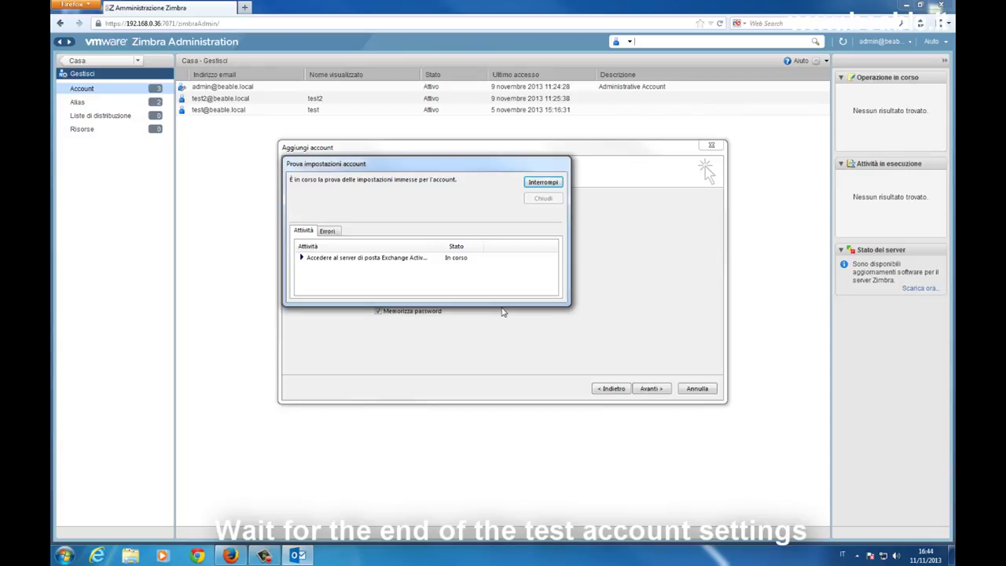
Accept the server's security certificate so the account test finishes with a server-not-found error
left_click_drag(471, 165, 533, 198)
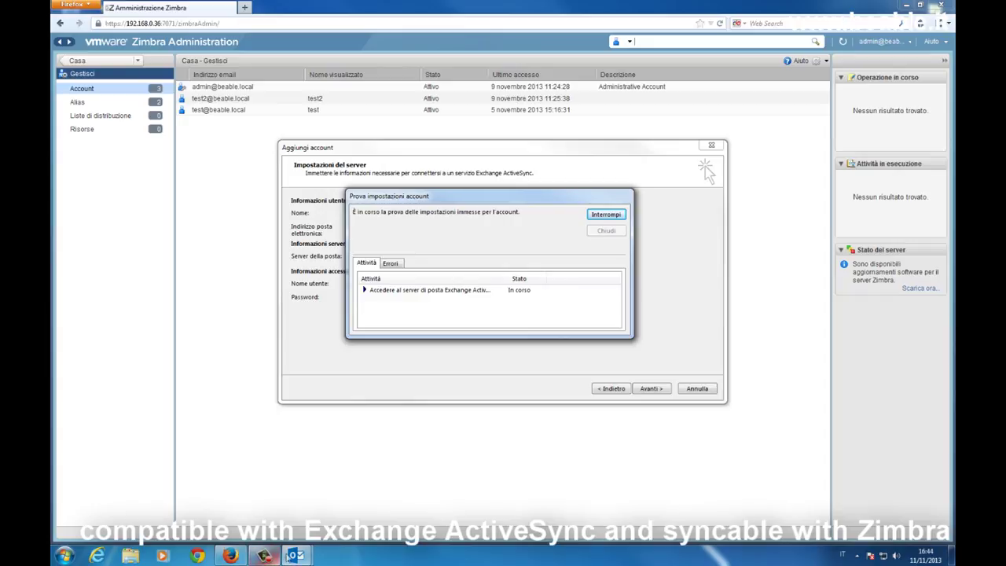
mouse_move(294, 555)
left_click(326, 517)
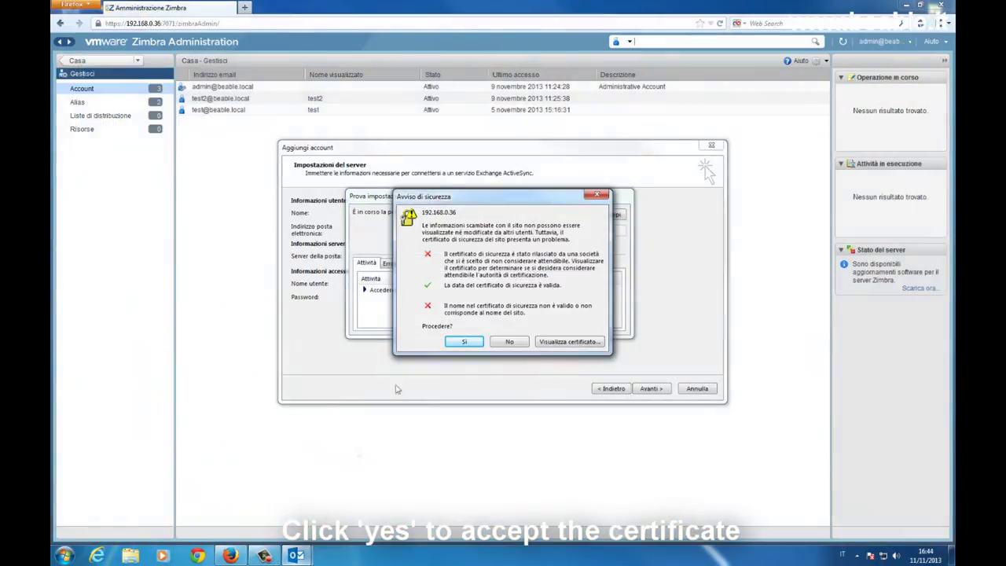
left_click(462, 342)
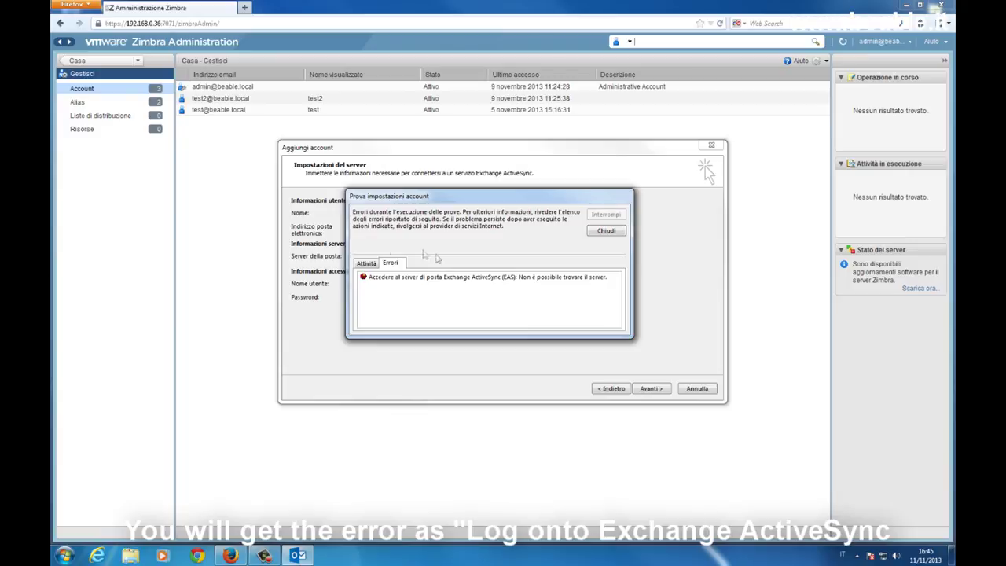
left_click(65, 554)
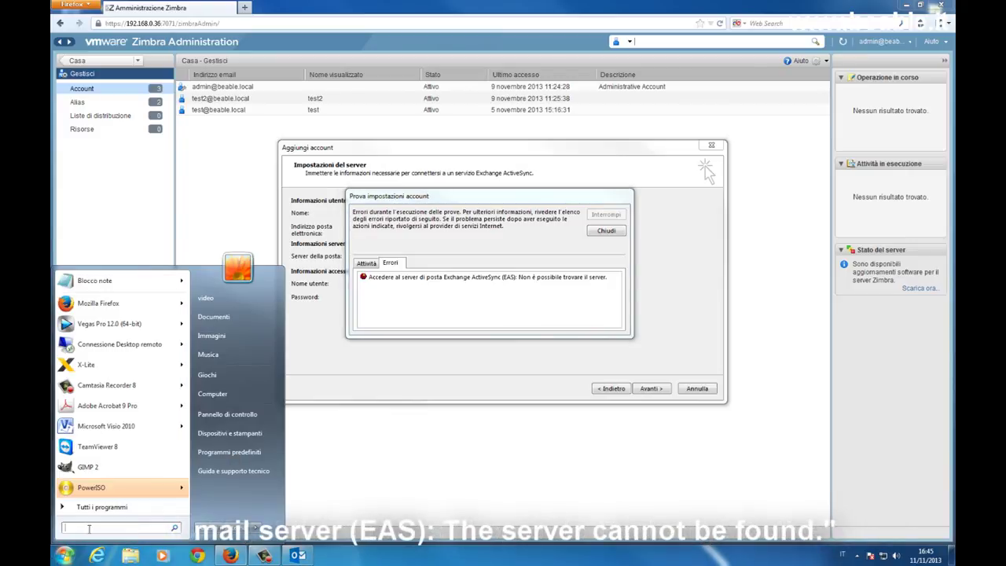
End the OUTLOOK.EXE process in Task Manager (taskmgr), then close Task Manager
type("taskmgr")
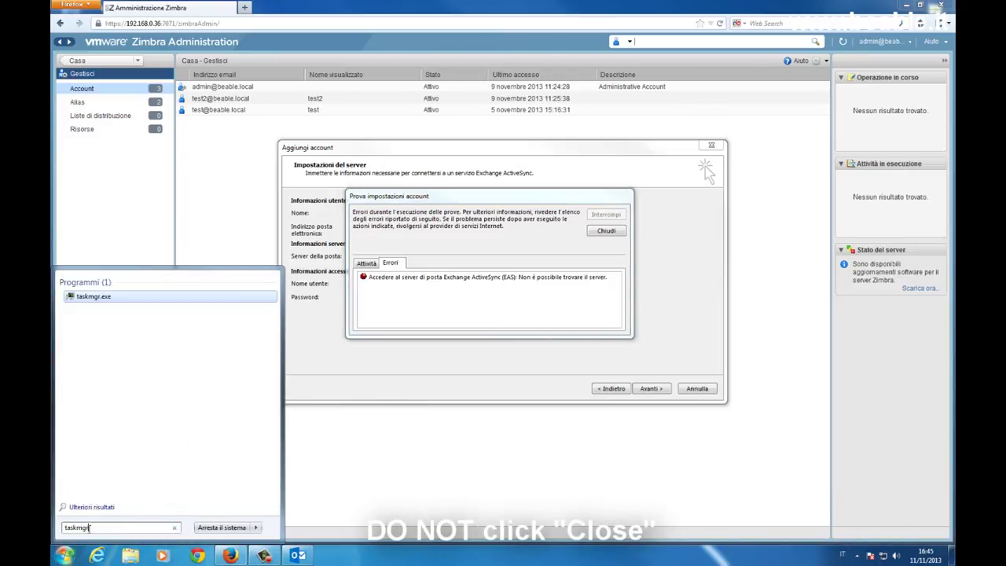
key("Return")
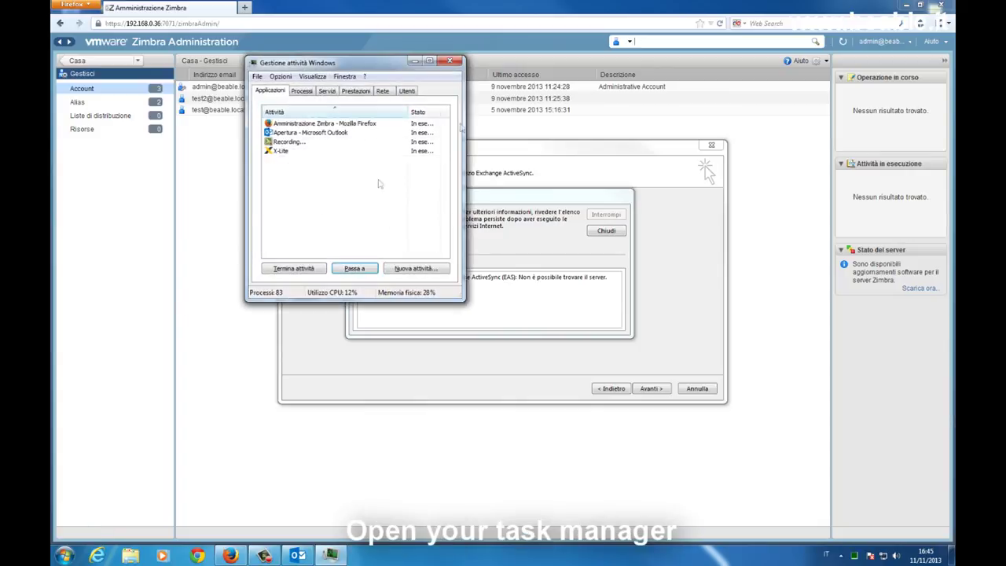
left_click(303, 91)
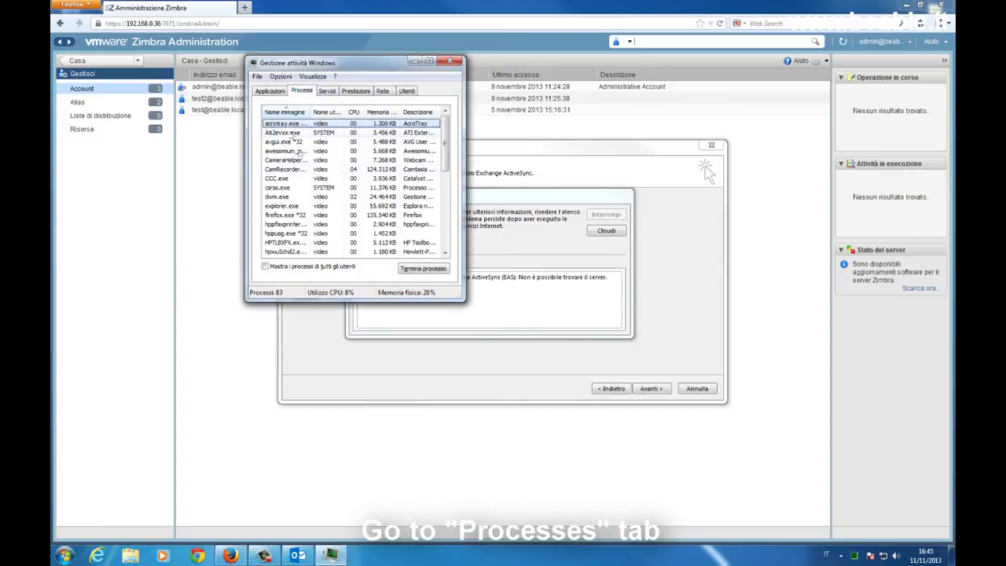
left_click(284, 112)
scroll(446, 138, "down", 1)
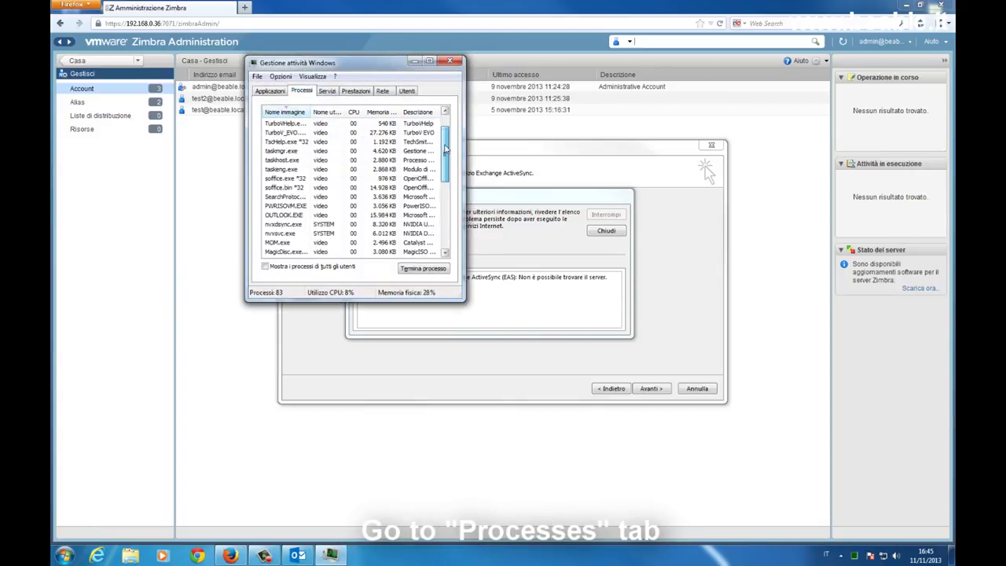
left_click(282, 215)
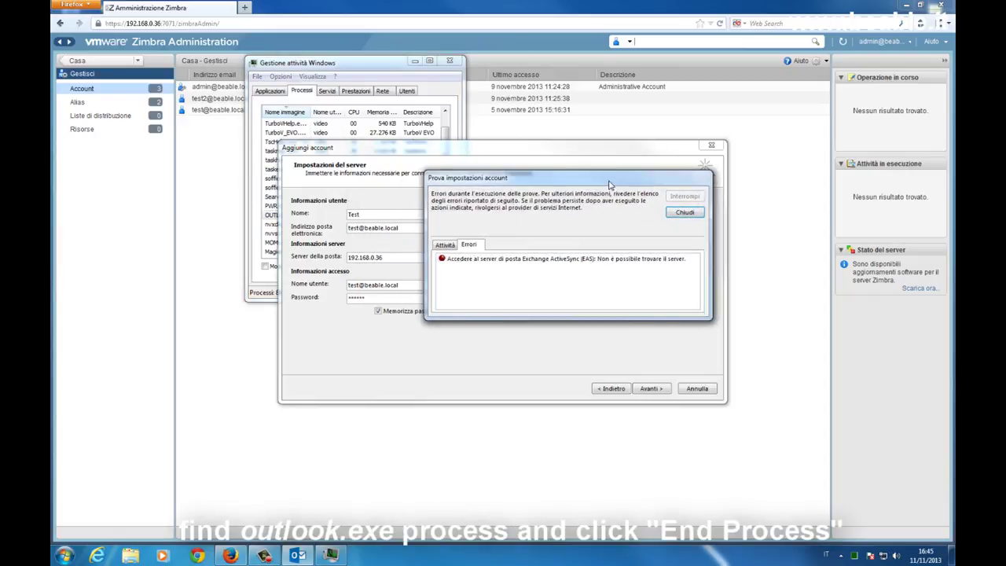
left_click(369, 67)
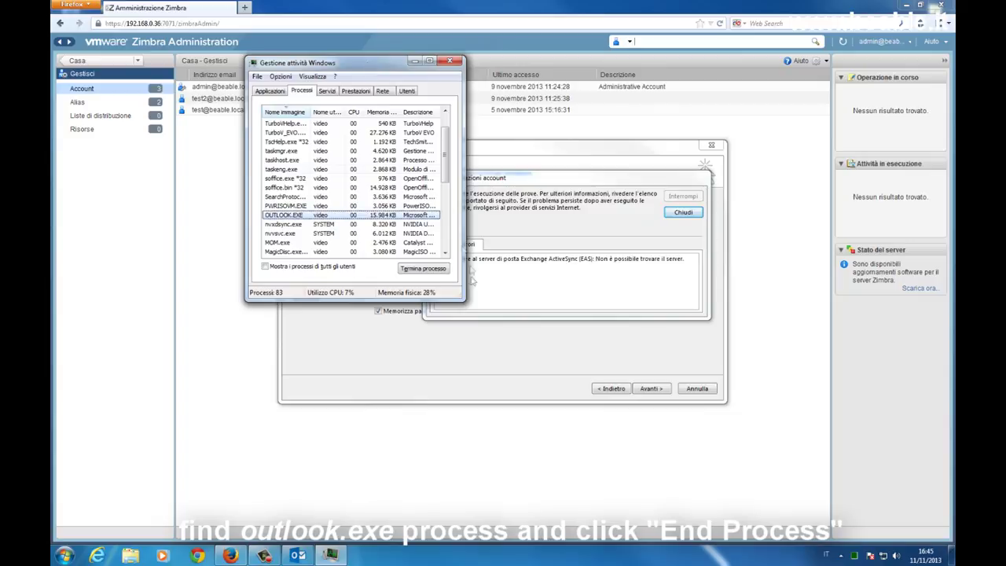
left_click(422, 269)
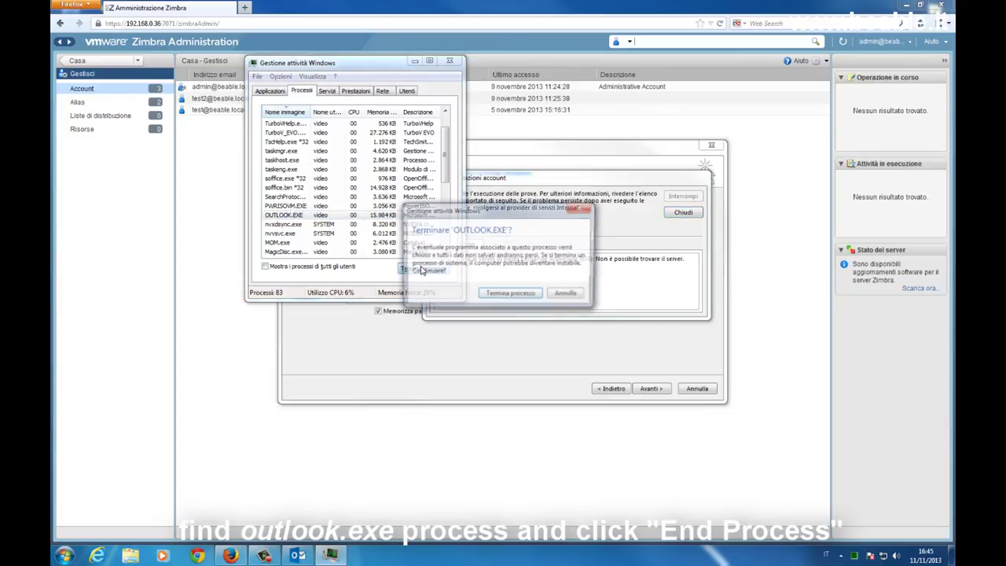
left_click(511, 296)
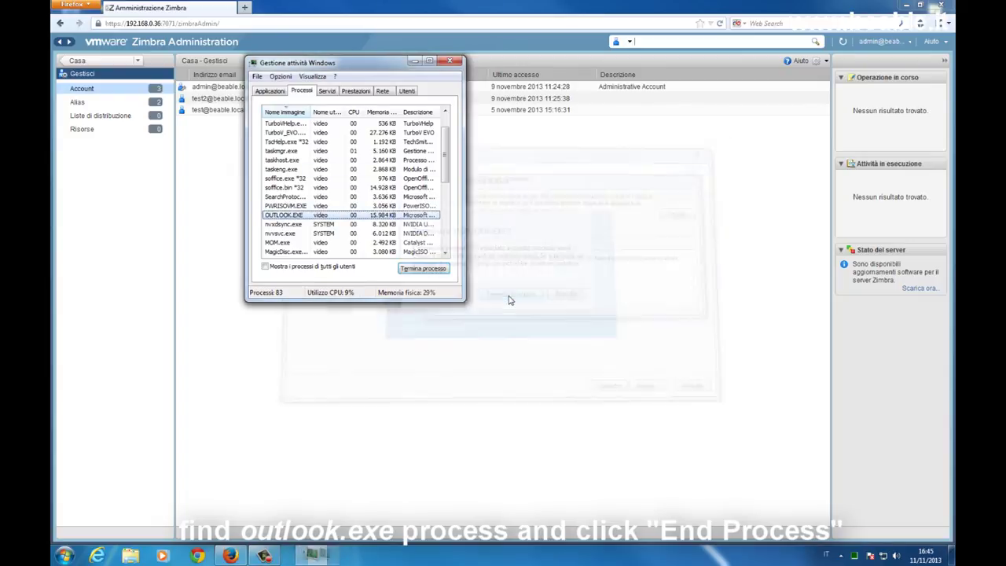
left_click(449, 62)
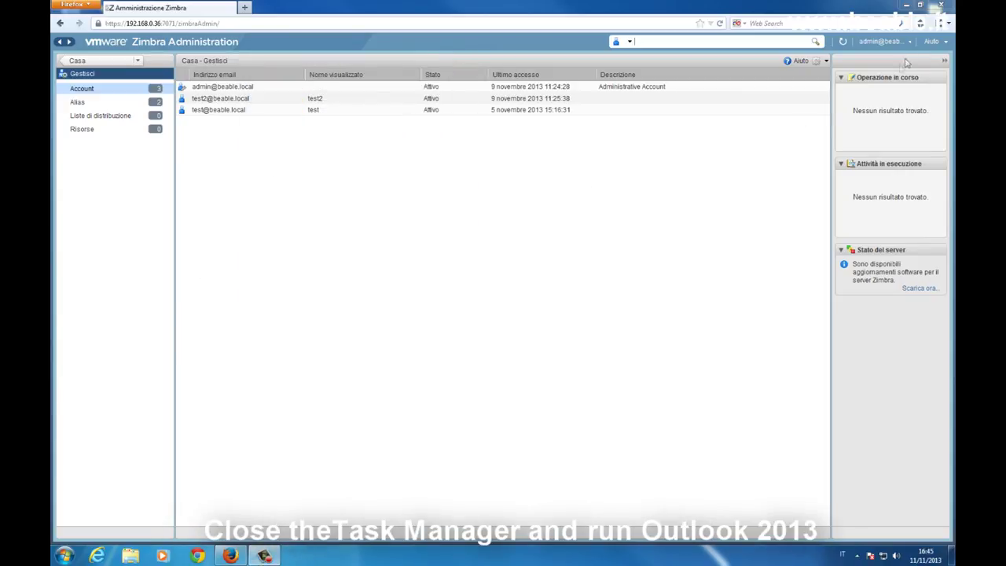
Minimize Firefox and relaunch Outlook 2013 from the Microsoft Office 2013 program folder
left_click(905, 4)
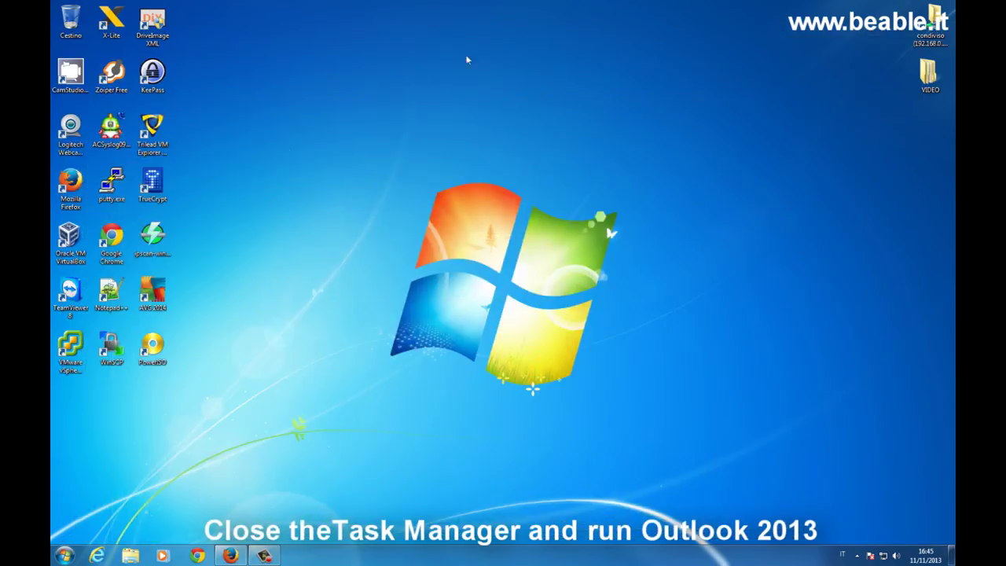
left_click(66, 556)
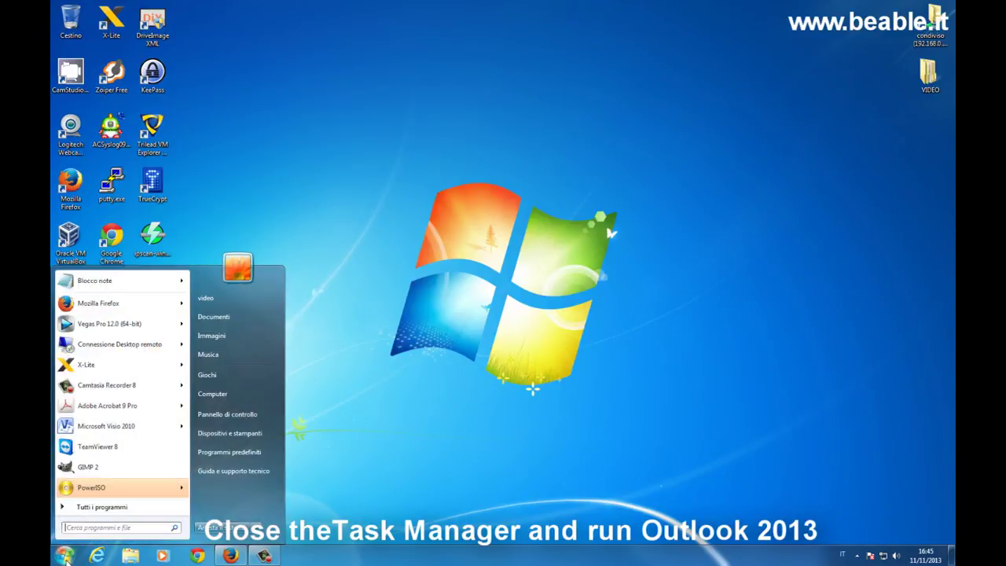
left_click(108, 508)
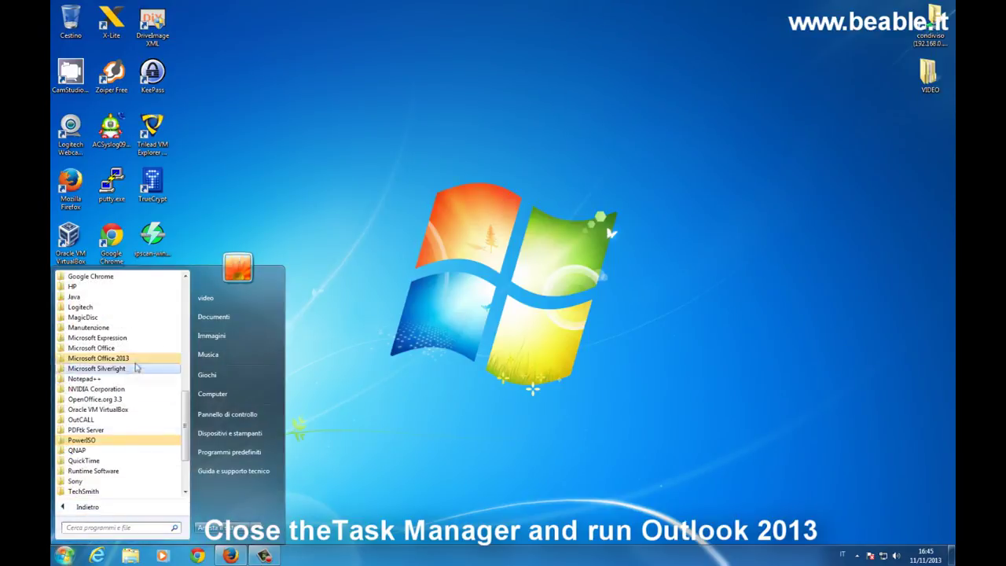
left_click(136, 358)
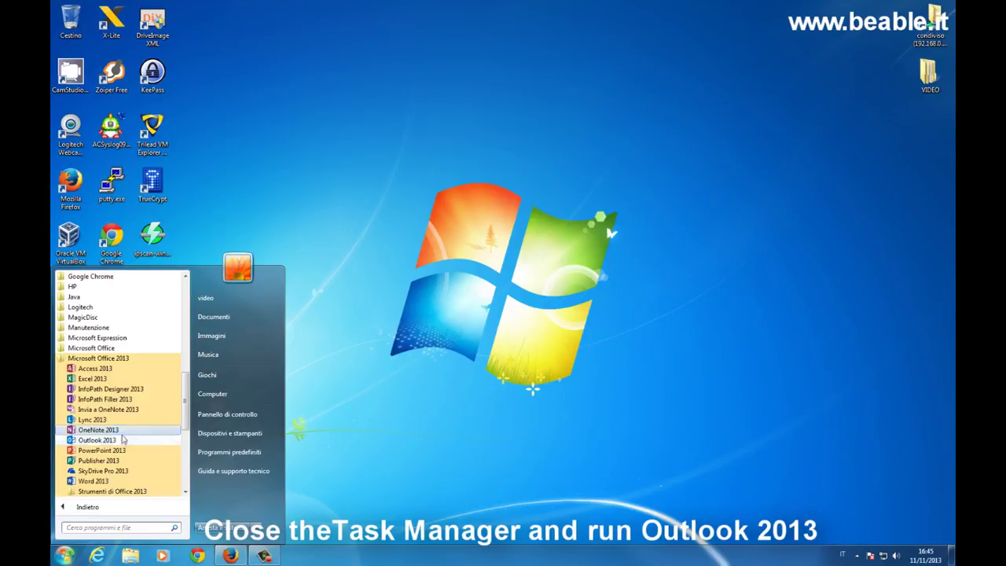
left_click(120, 441)
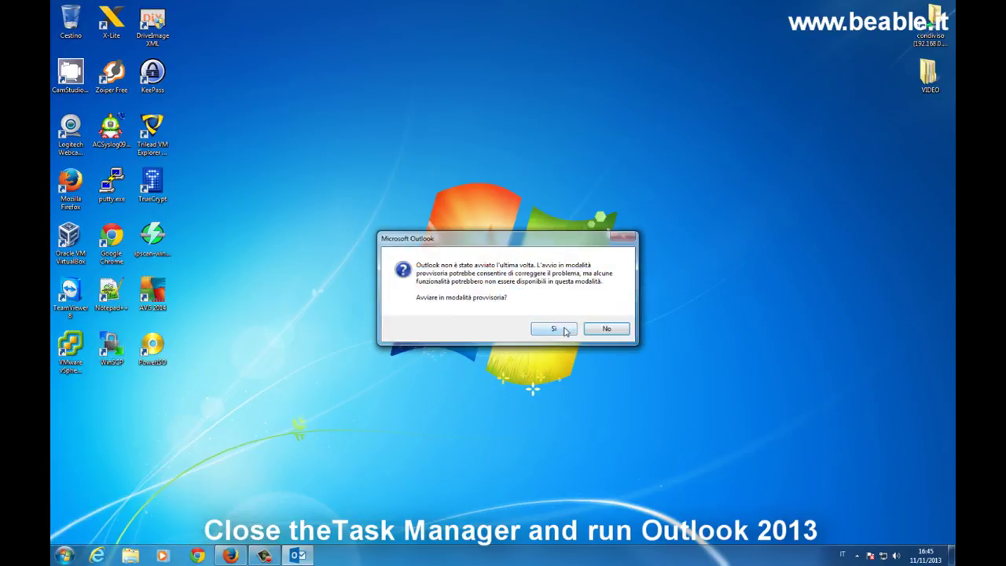
Confirm starting in safe mode and keep outlook2 as the profile to load
left_click(563, 331)
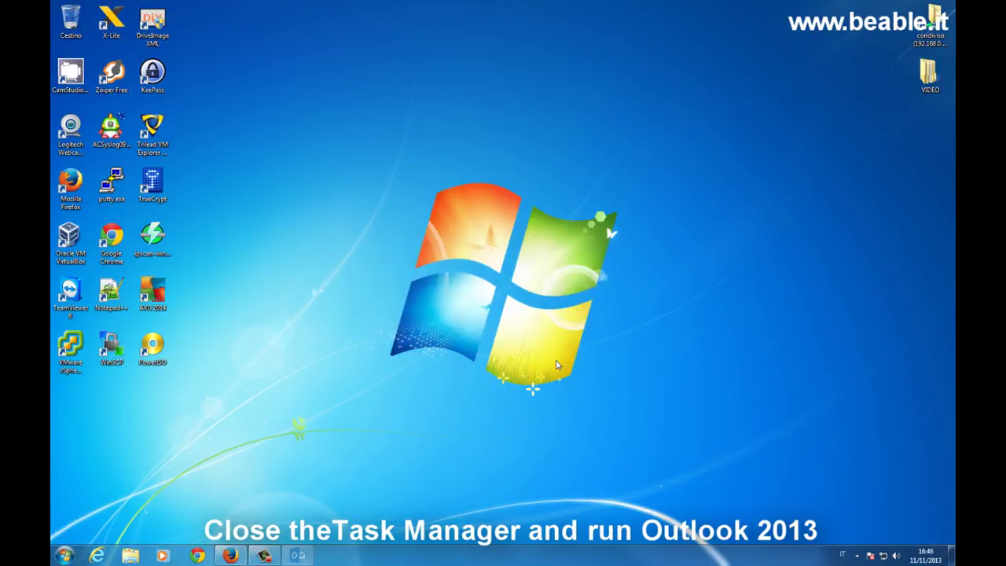
left_click(555, 252)
left_click(556, 254)
left_click(495, 251)
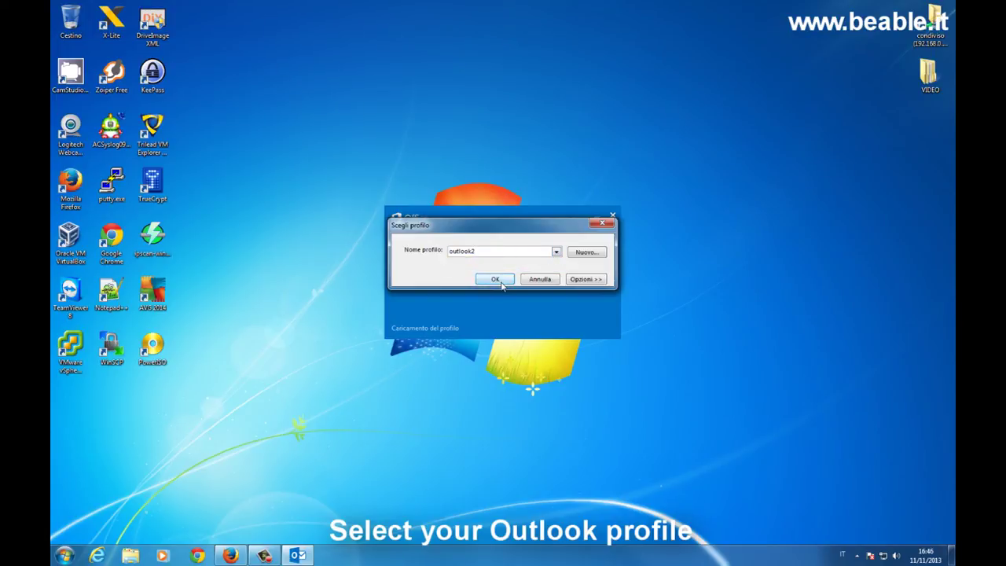
Load the outlook2 profile, accept both certificate warnings and open the synced account's inbox
left_click(497, 280)
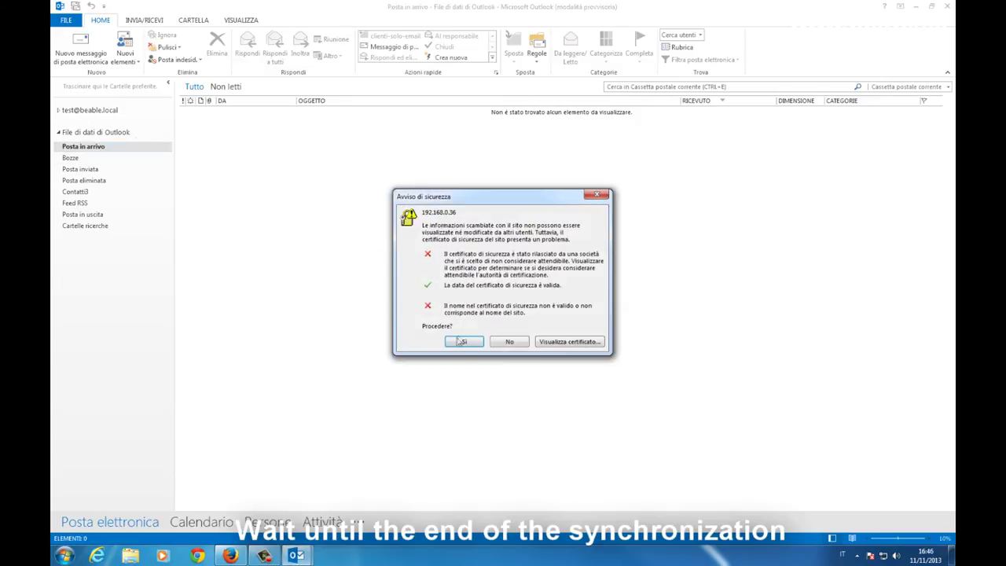
left_click(462, 343)
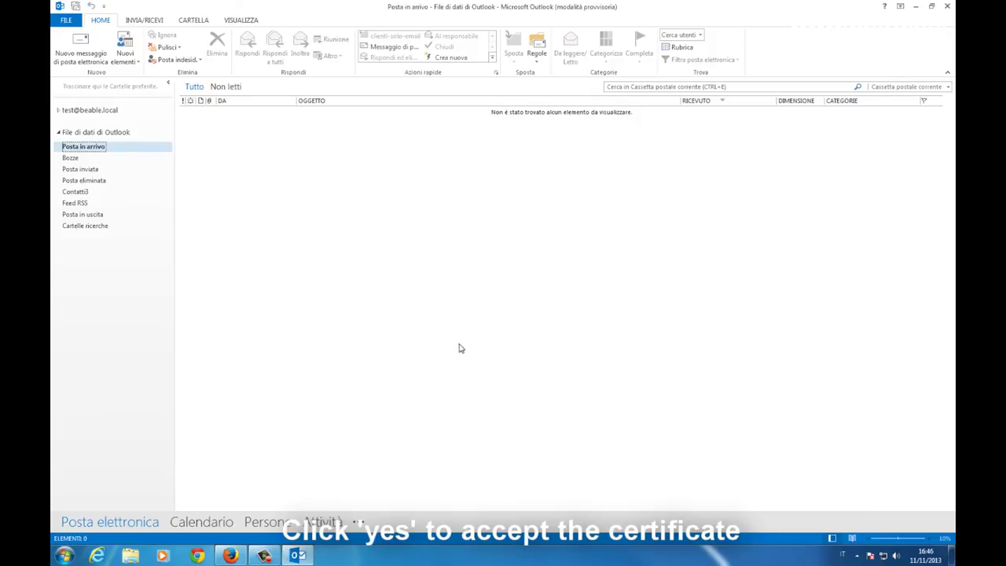
left_click(56, 112)
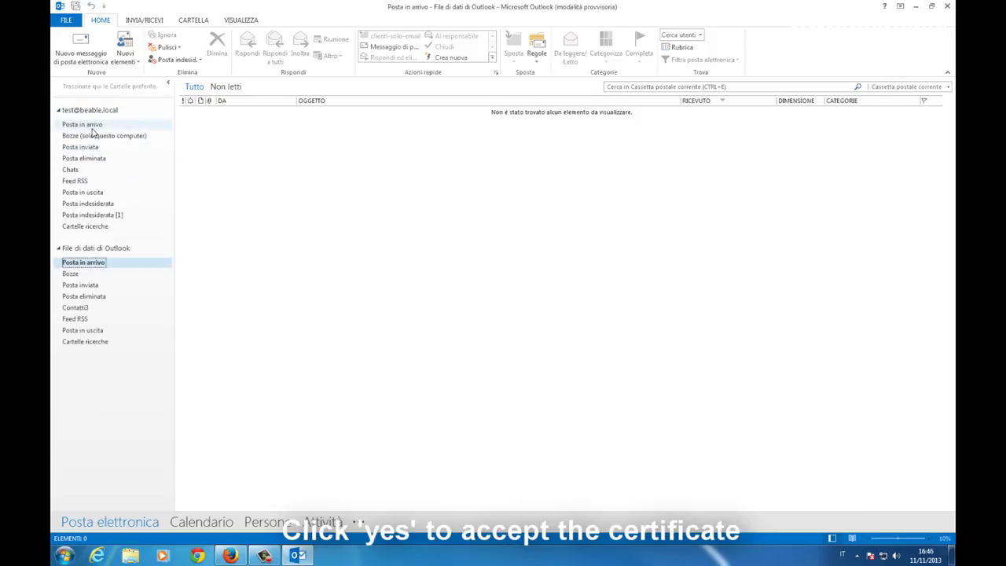
left_click(93, 126)
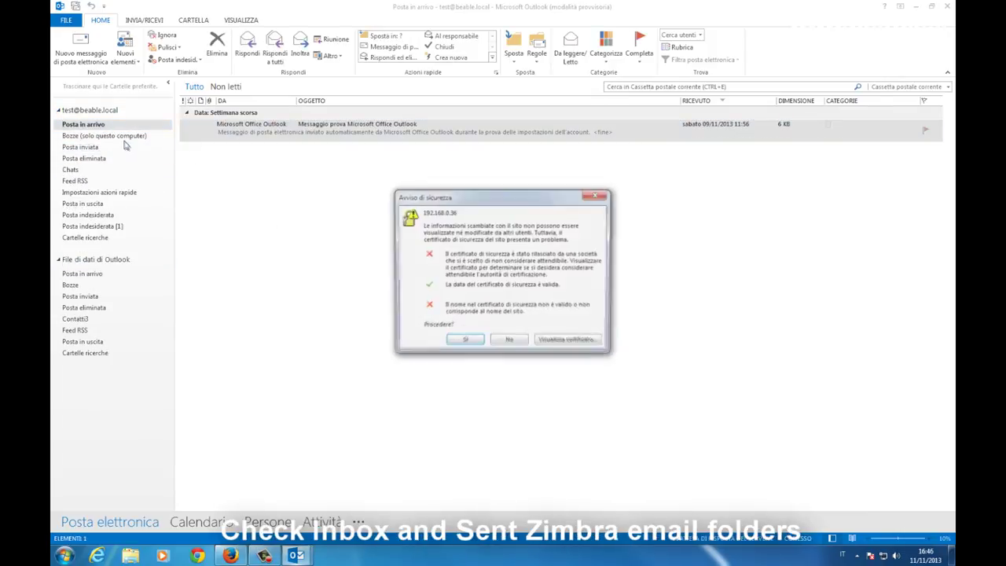
left_click(461, 342)
Select the synced 'test' message, then view the Sent folder's 'test' message
left_click(246, 149)
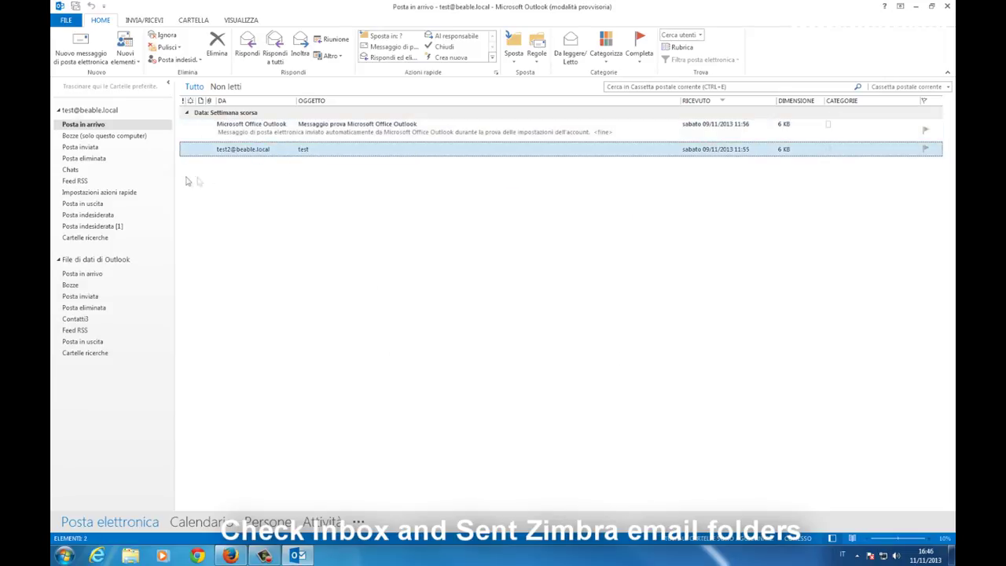
left_click(80, 147)
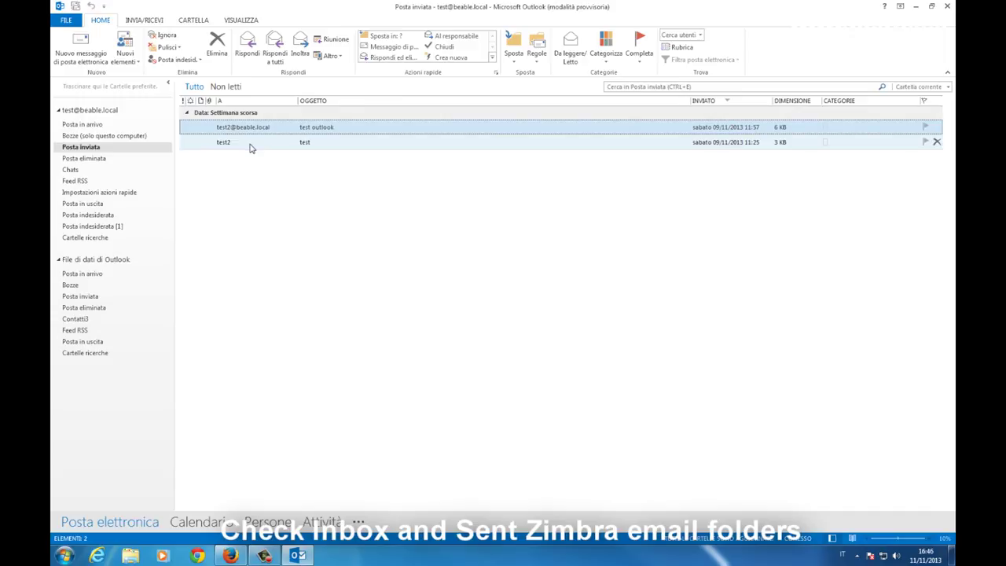
left_click(252, 142)
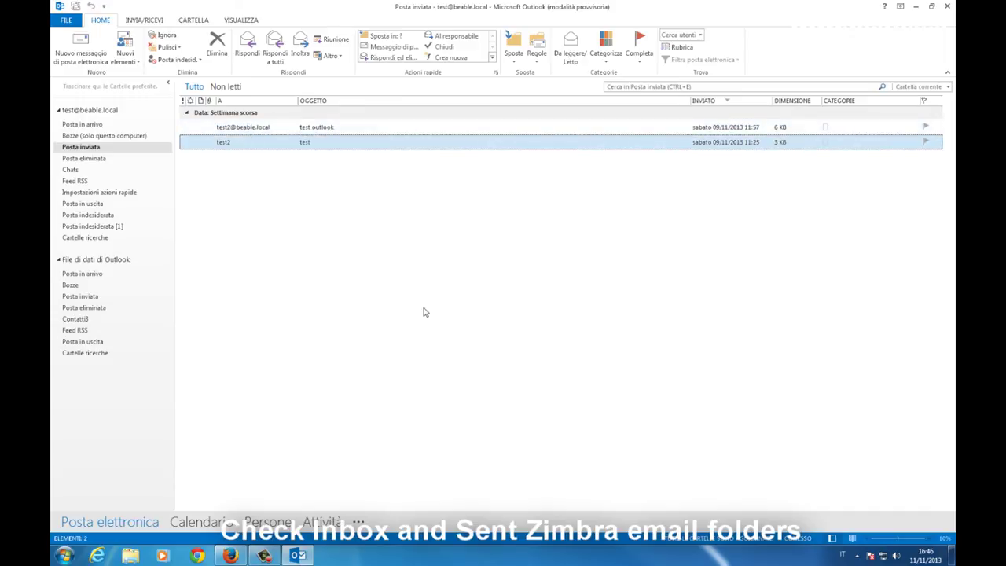
Check the 9 November test appointment in Calendar, then view the synced contacts in People
left_click(190, 525)
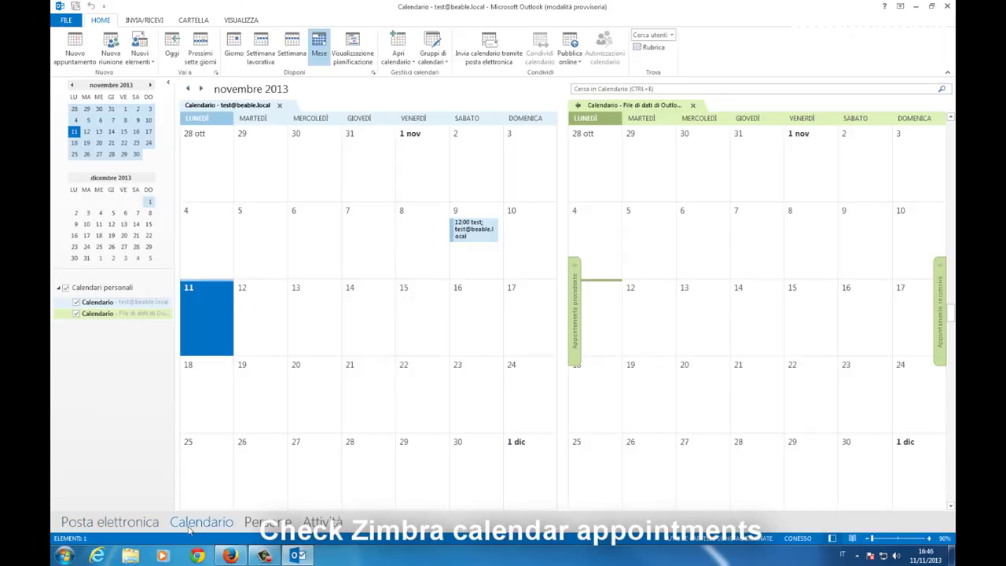
mouse_move(481, 240)
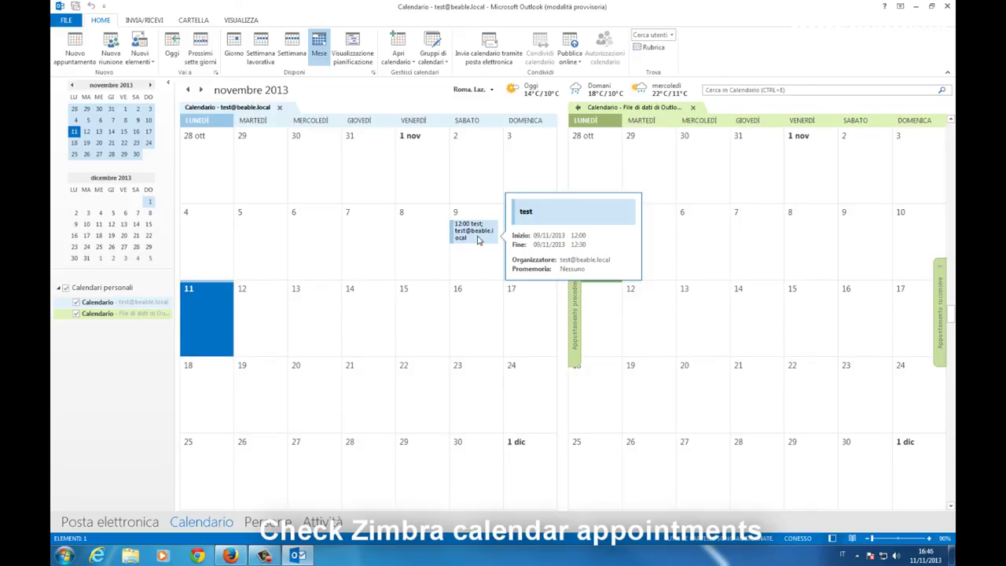
left_click(267, 522)
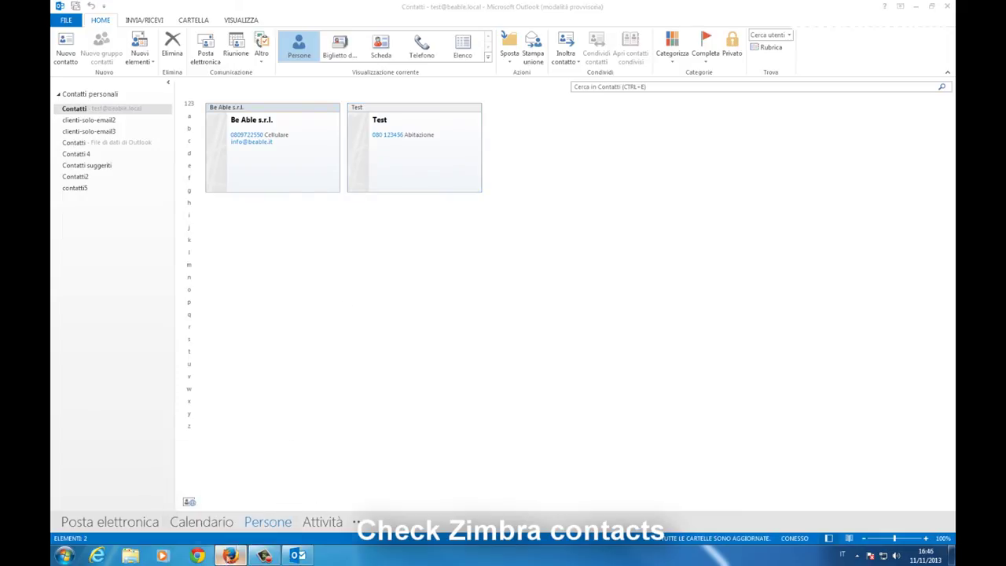
left_click(229, 555)
Open the test account's webmail via Visualizza posta from the Zimbra account list
left_click(271, 116)
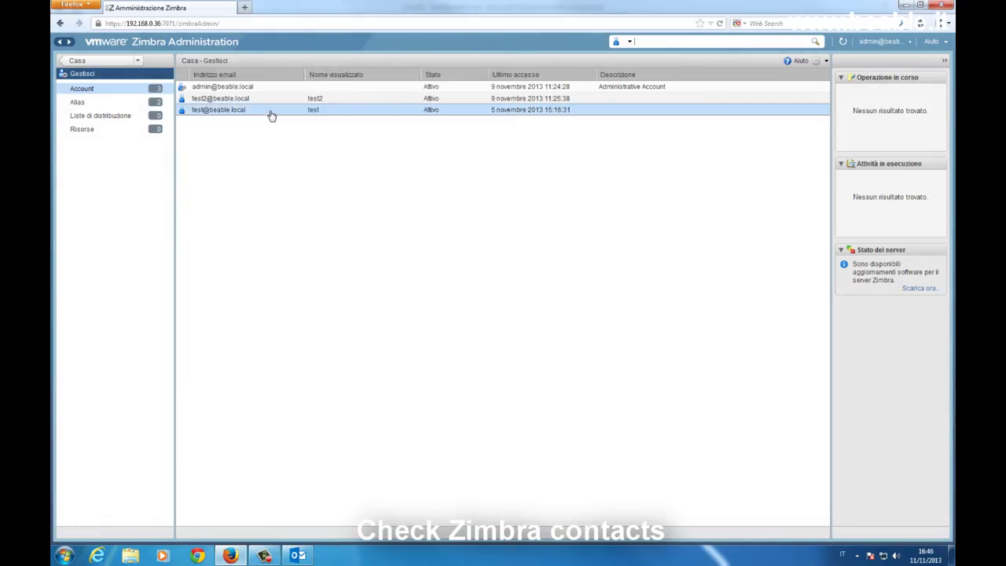
right_click(280, 112)
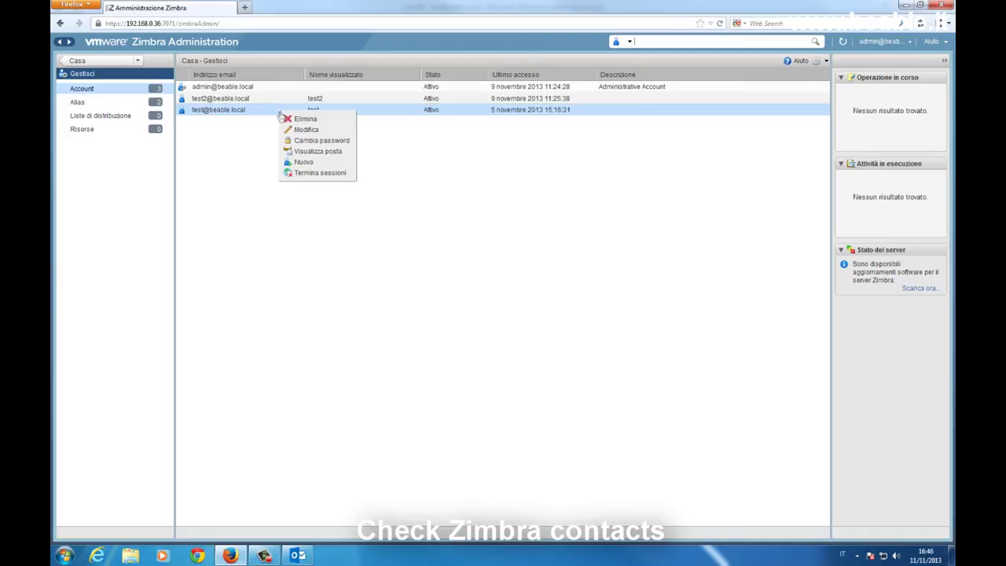
left_click(309, 152)
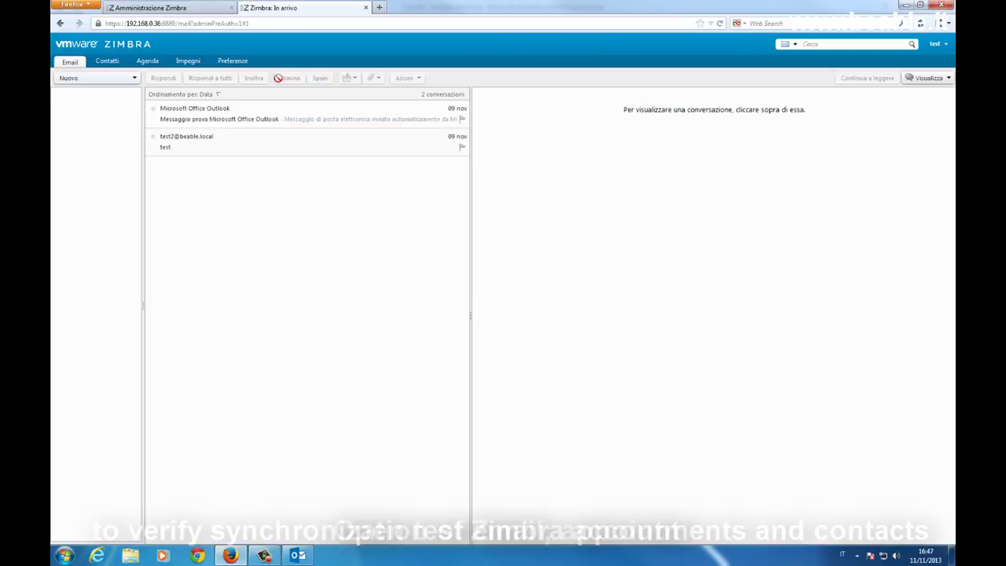
Review Zimbra's test message, Inviato, 4 November week and Contatti, then return to Outlook's mail
left_click(228, 149)
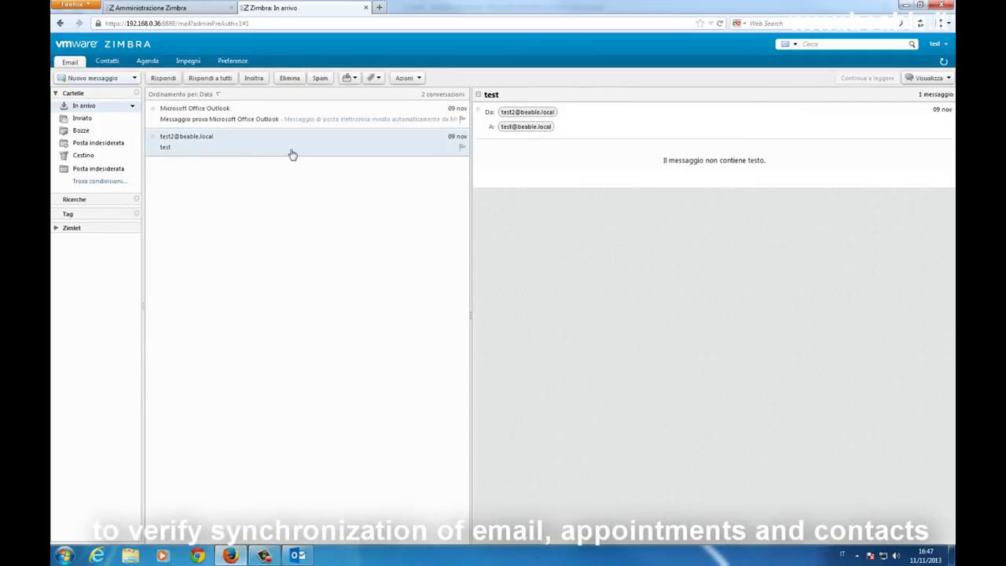
left_click(95, 120)
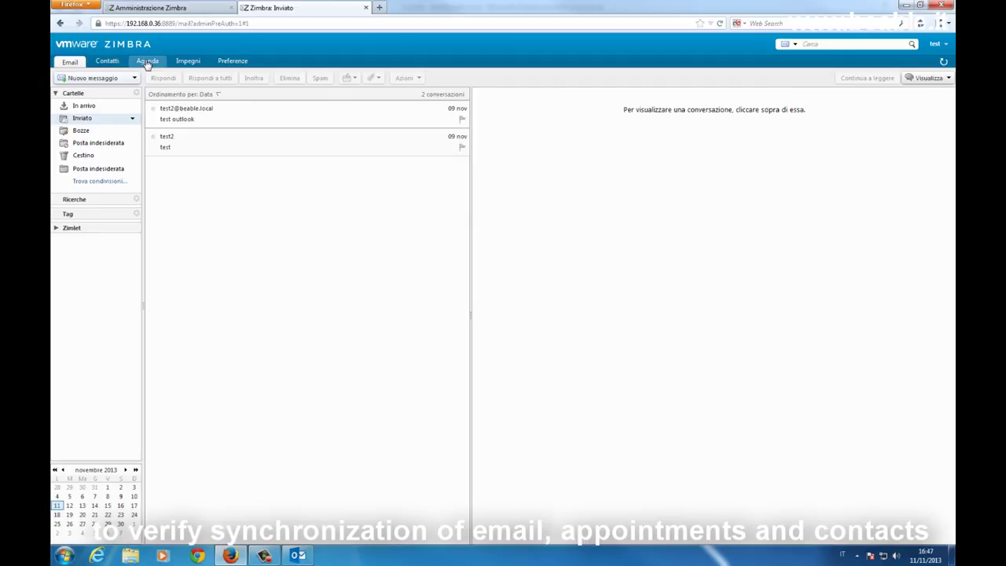
left_click(147, 61)
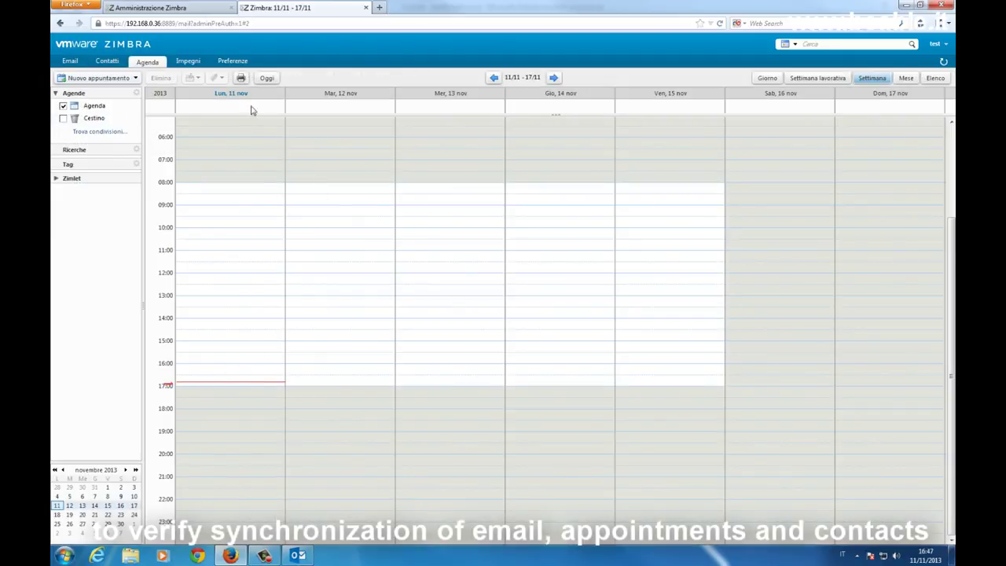
left_click(57, 496)
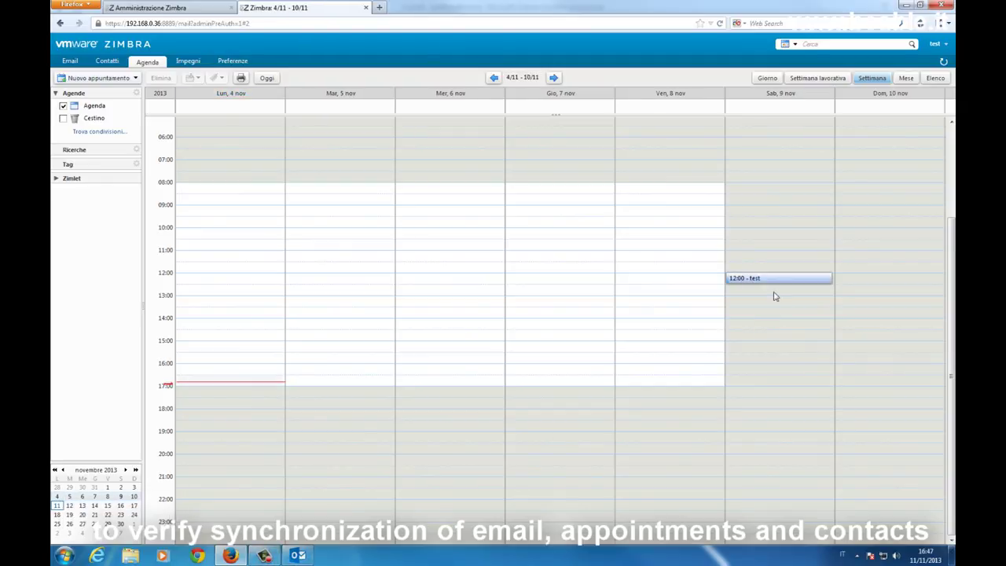
left_click(107, 61)
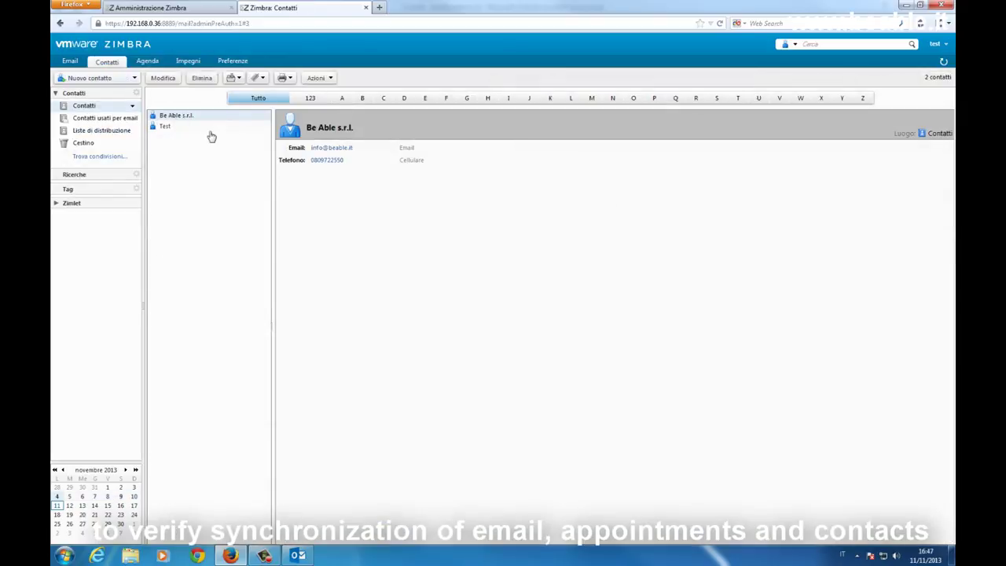
left_click(297, 556)
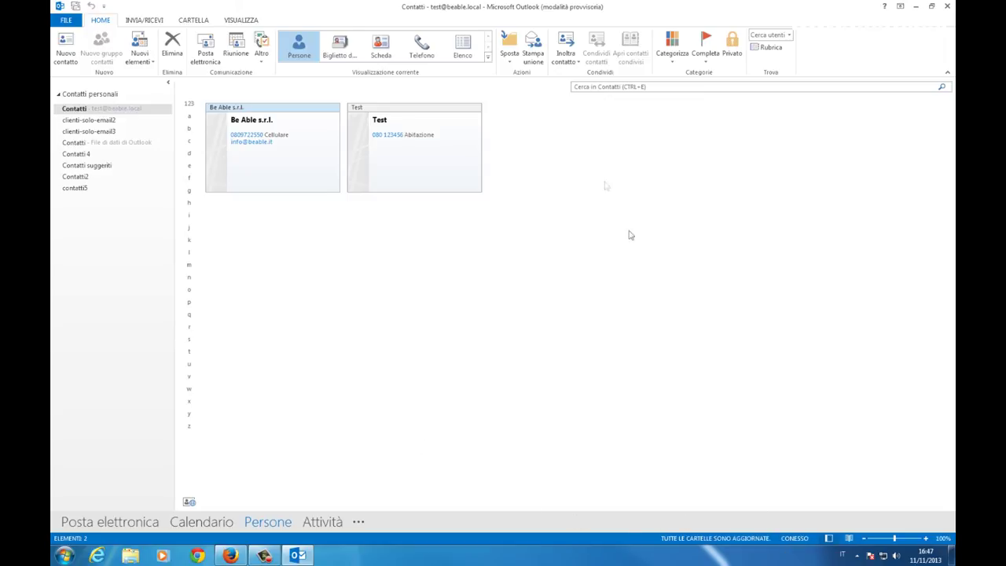
left_click(110, 521)
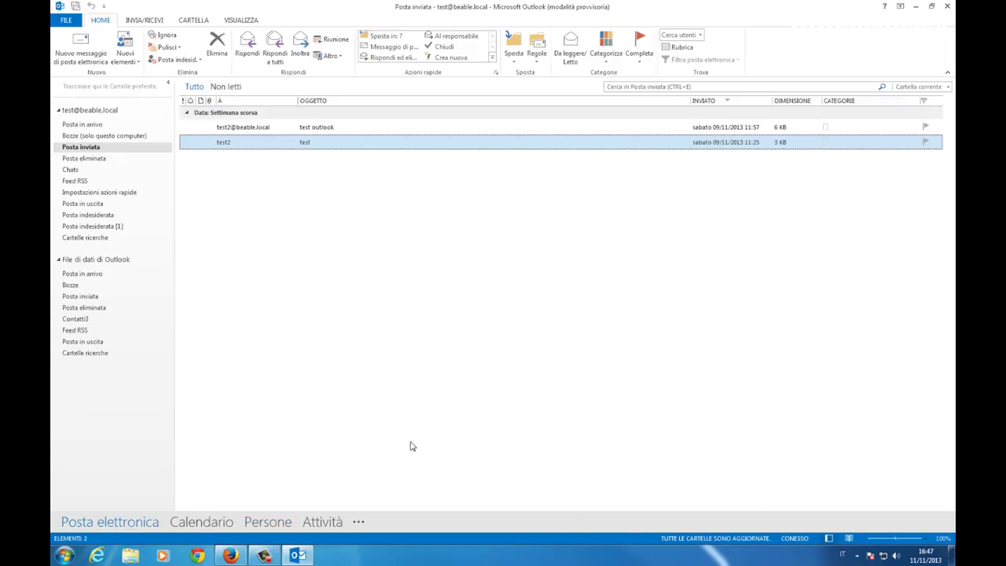